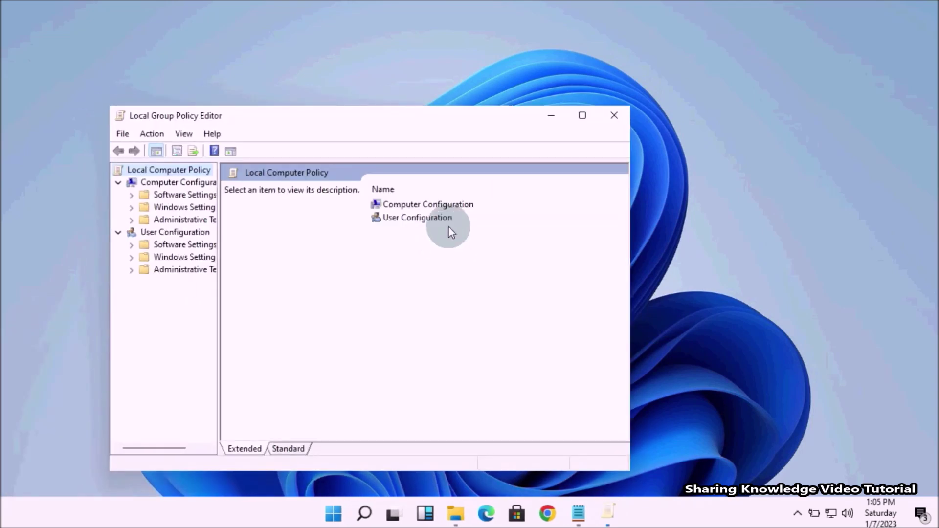
# - Maximize the editor and open Computer Configuration > Administrative Templates > Windows Components > File History > Turn off File History
pyautogui.click(582, 116)
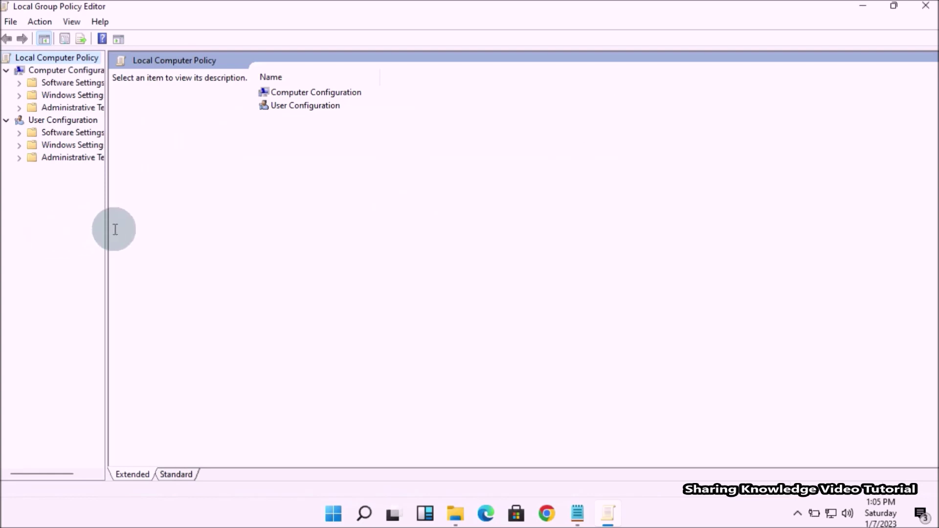
pyautogui.moveTo(107, 225); pyautogui.dragTo(195, 222)
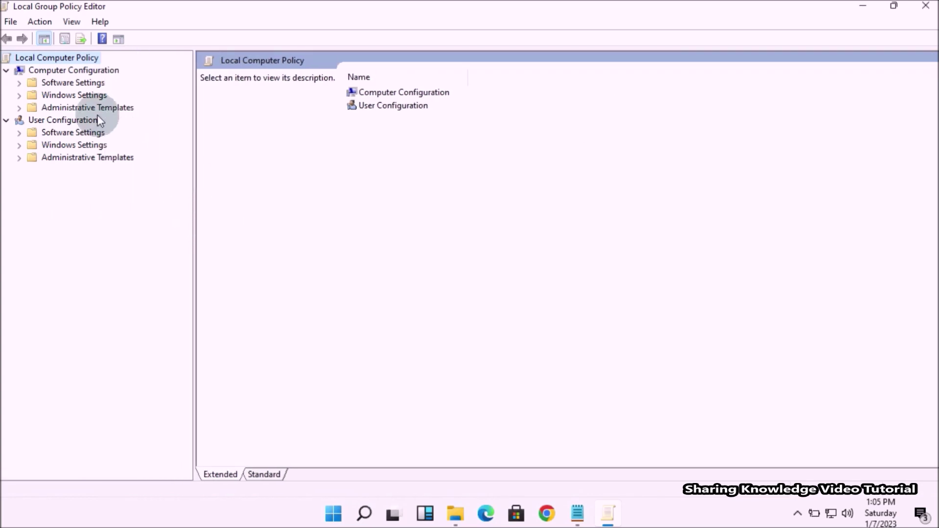
pyautogui.click(6, 70)
pyautogui.click(6, 71)
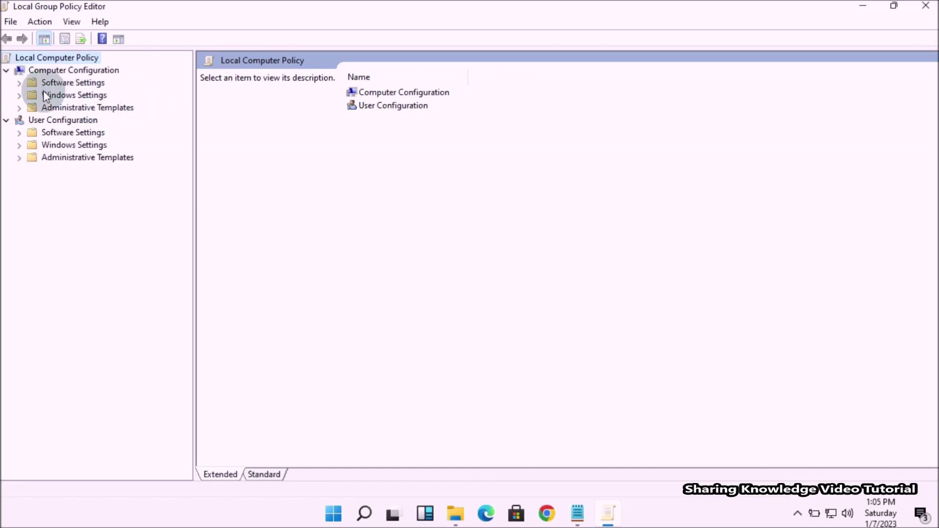
pyautogui.click(21, 109)
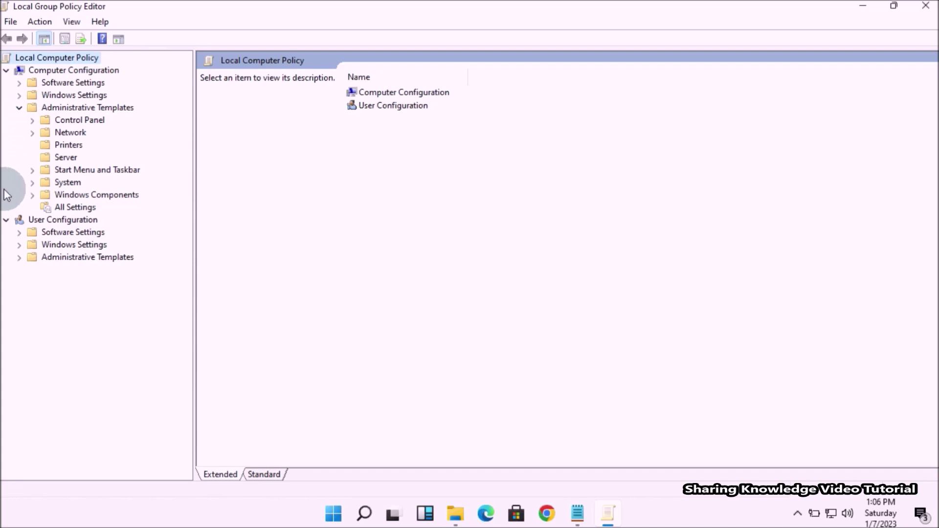
pyautogui.click(32, 194)
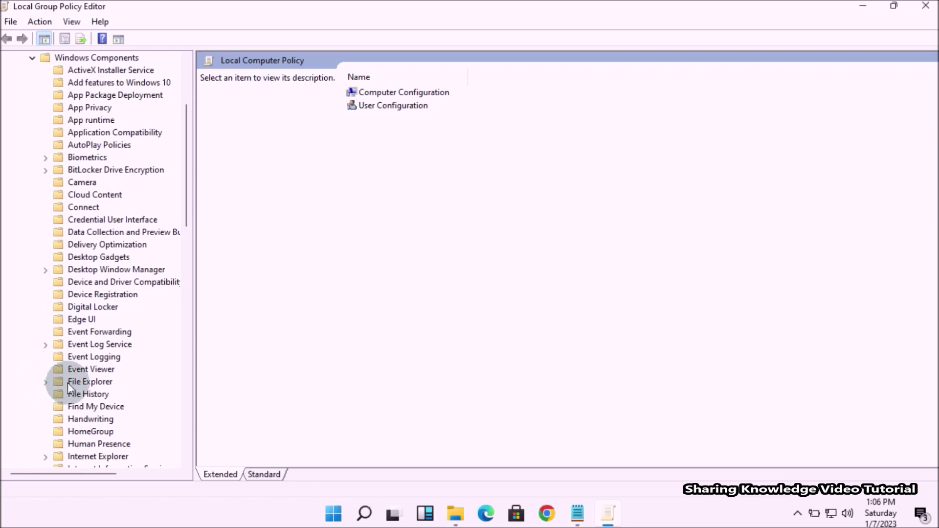
pyautogui.click(82, 394)
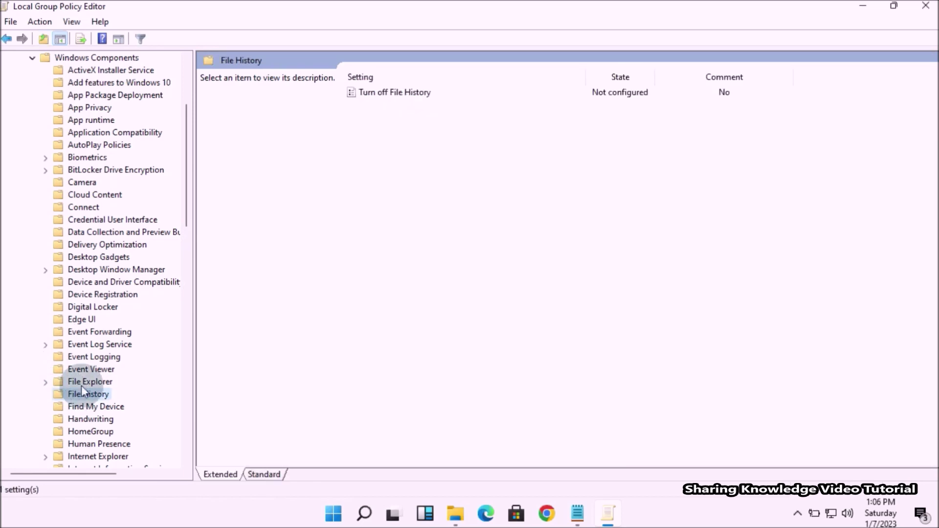
pyautogui.doubleClick(381, 94)
# - Enable the Turn off File History policy, apply and confirm it, then reopen its settings
pyautogui.moveTo(279, 70); pyautogui.dragTo(609, 17)
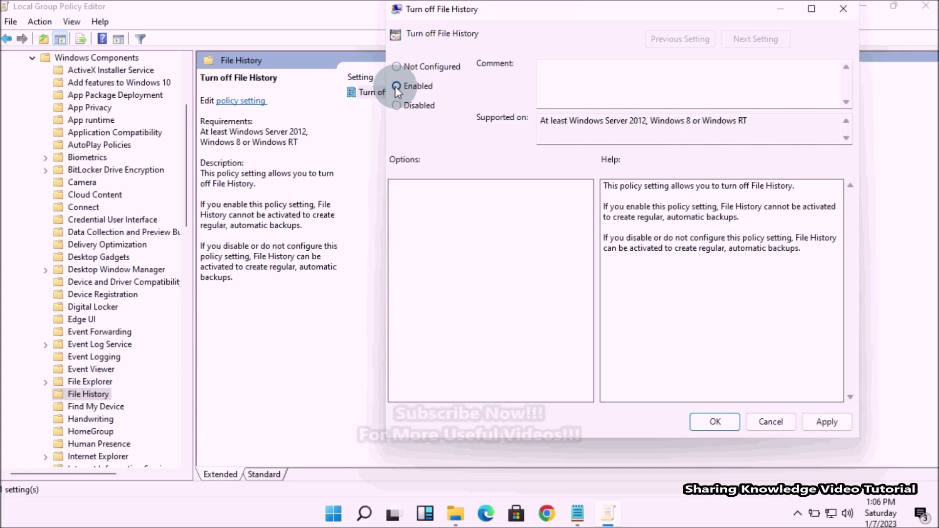
pyautogui.click(840, 421)
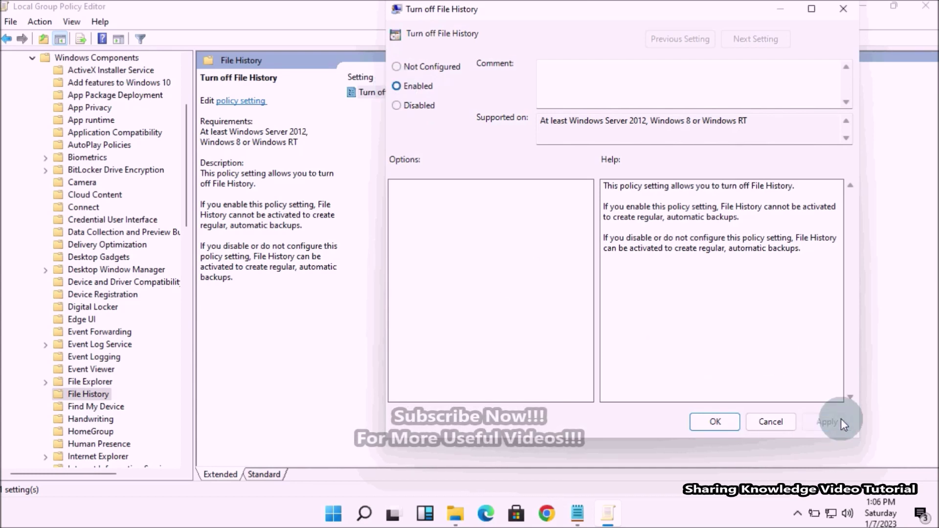
pyautogui.click(709, 423)
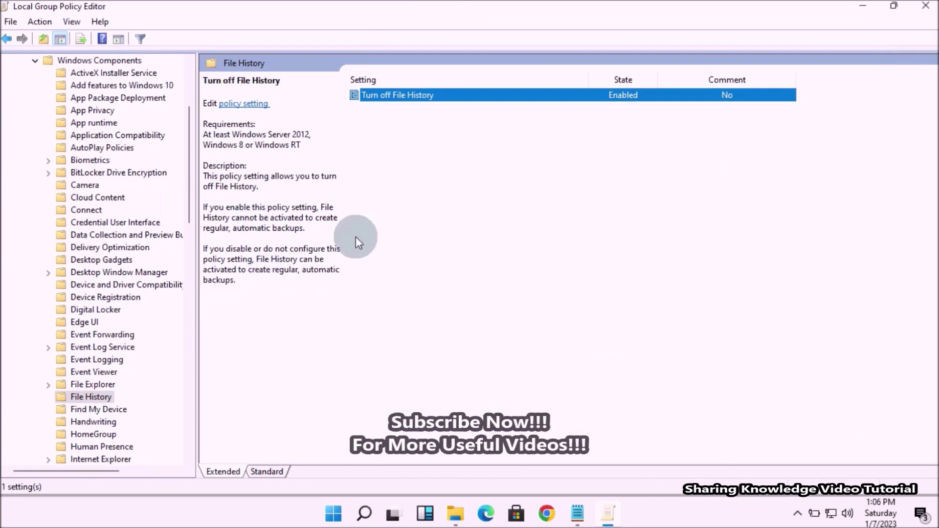
pyautogui.doubleClick(404, 95)
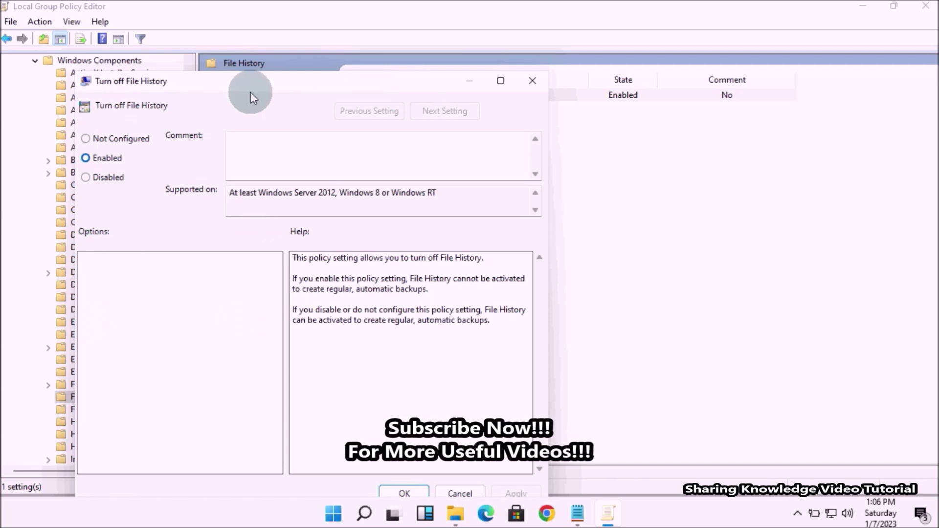
# - Set Turn off File History back to Not Configured and apply it
pyautogui.moveTo(257, 84); pyautogui.dragTo(510, 36)
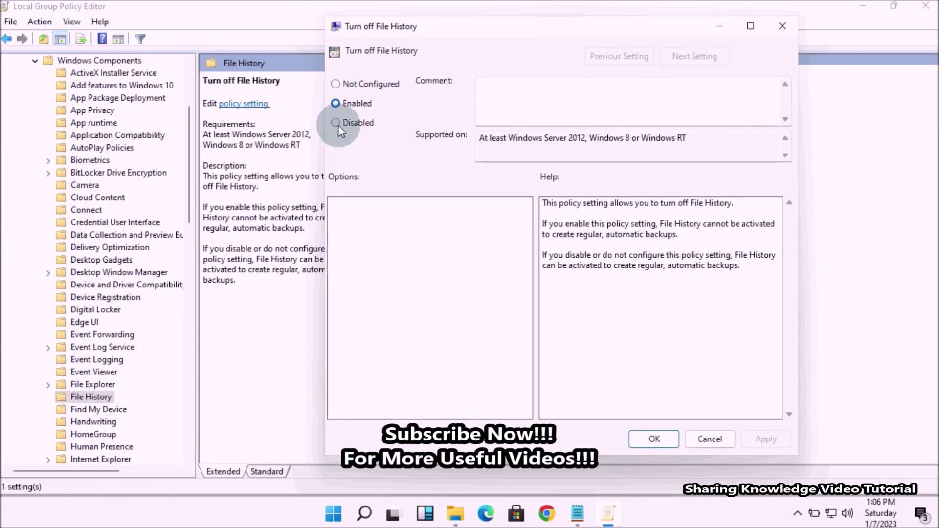
pyautogui.click(335, 84)
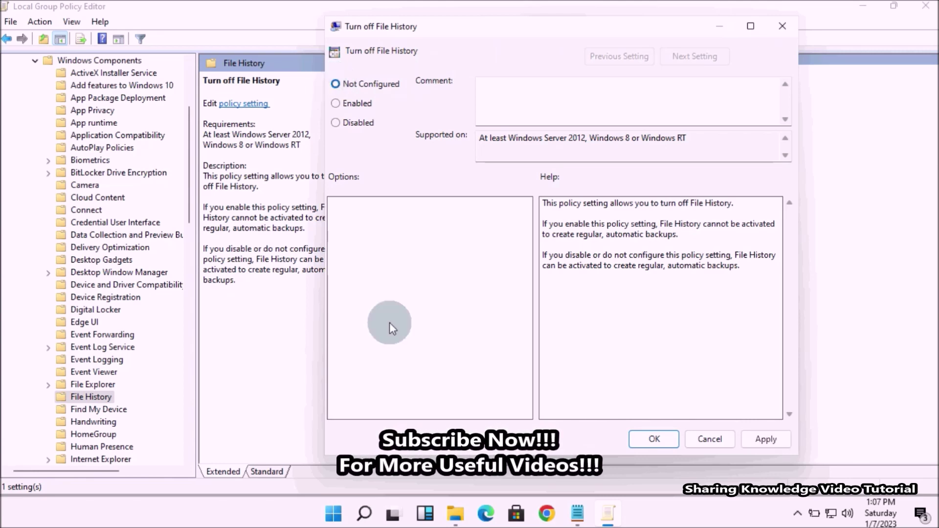
pyautogui.click(766, 438)
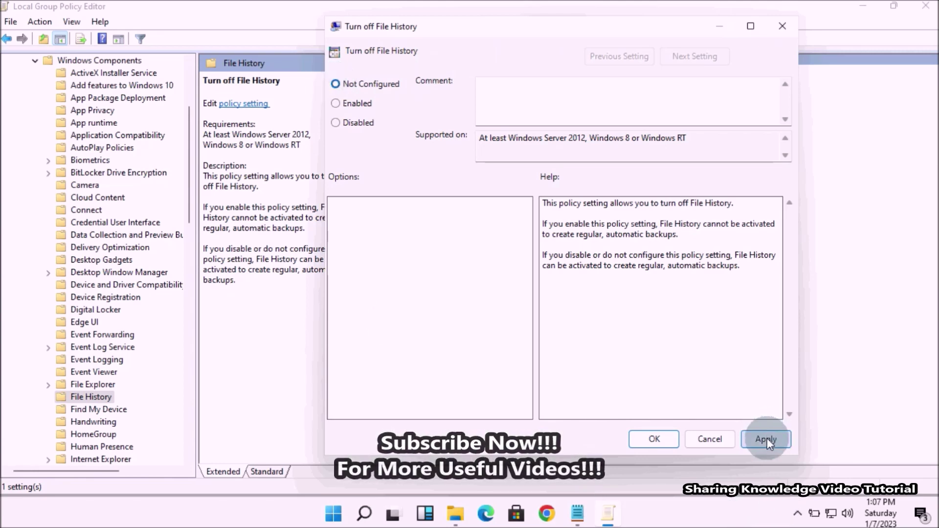
pyautogui.click(665, 441)
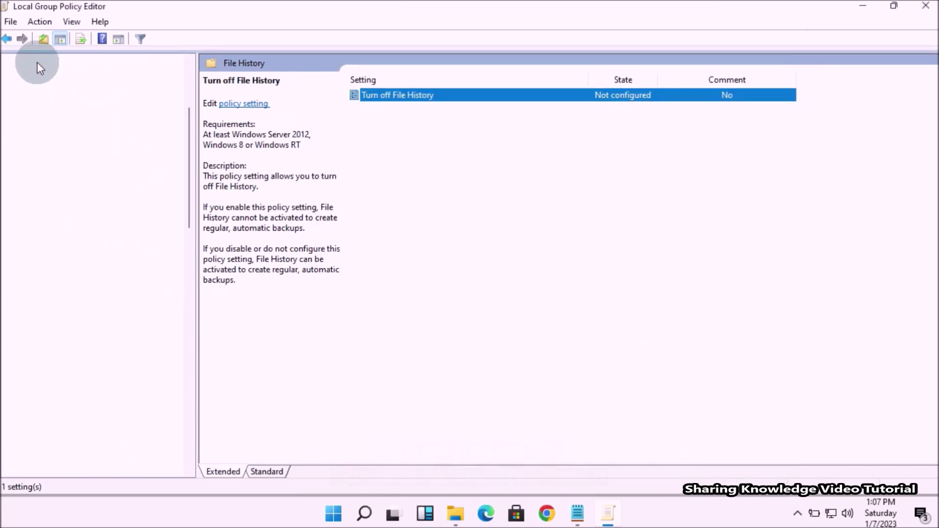
# - Collapse the Computer Configuration tree and close Local Group Policy Editor
pyautogui.click(35, 61)
pyautogui.click(21, 110)
pyautogui.click(9, 73)
pyautogui.click(926, 7)
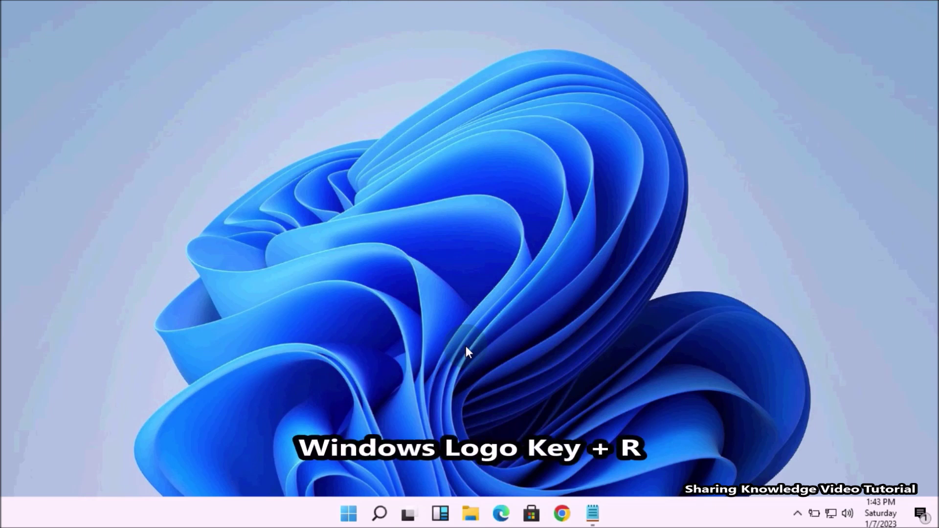
# - Launch Registry Editor by running regedit from the Run dialog
pyautogui.press('super+r')
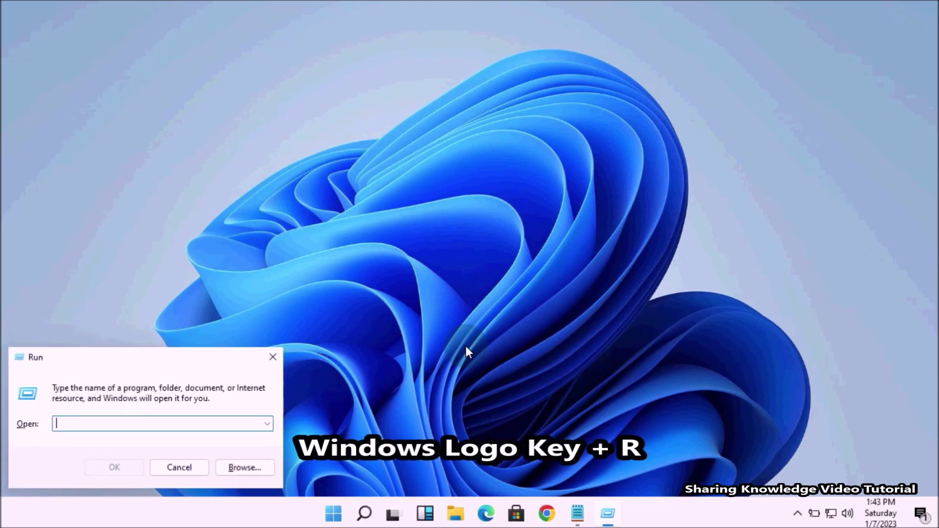
pyautogui.write('regedit')
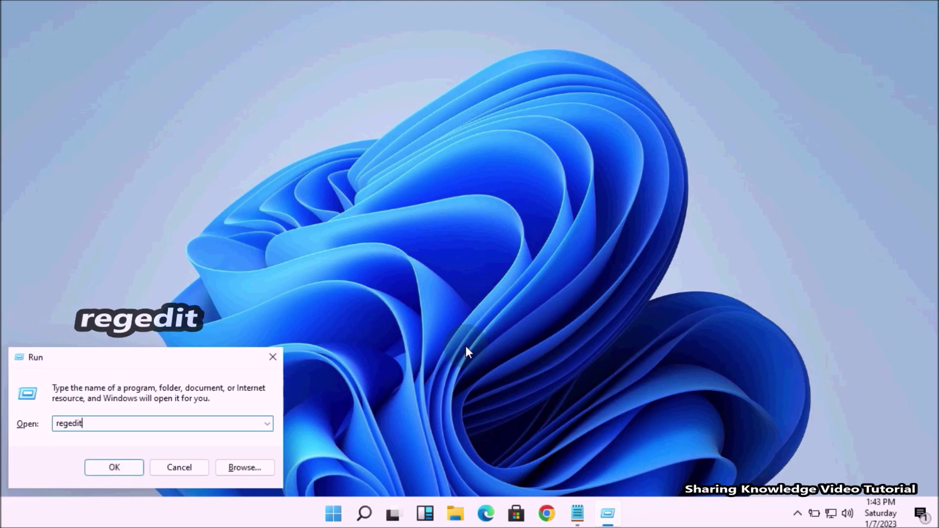
pyautogui.press('Return')
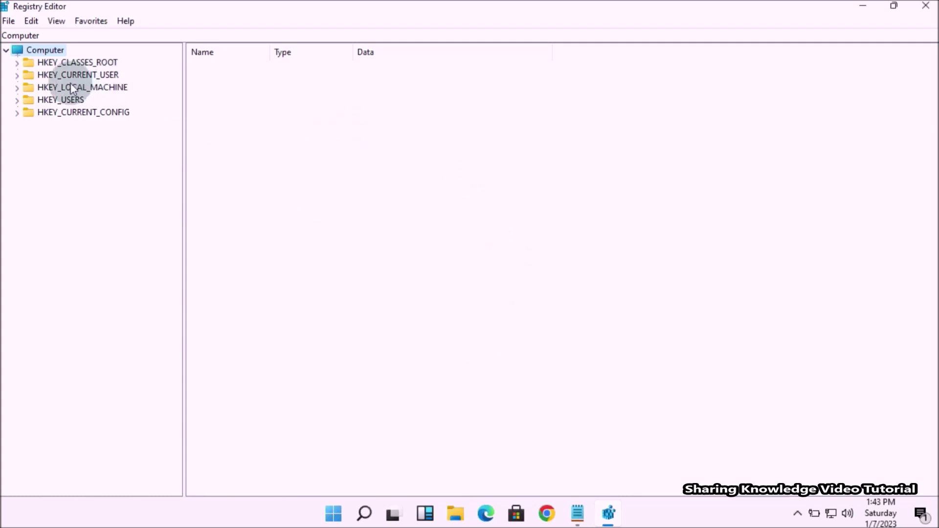
# - Expand HKEY_LOCAL_MACHINE\SOFTWARE\Policies\Microsoft and select the Windows key
pyautogui.click(17, 89)
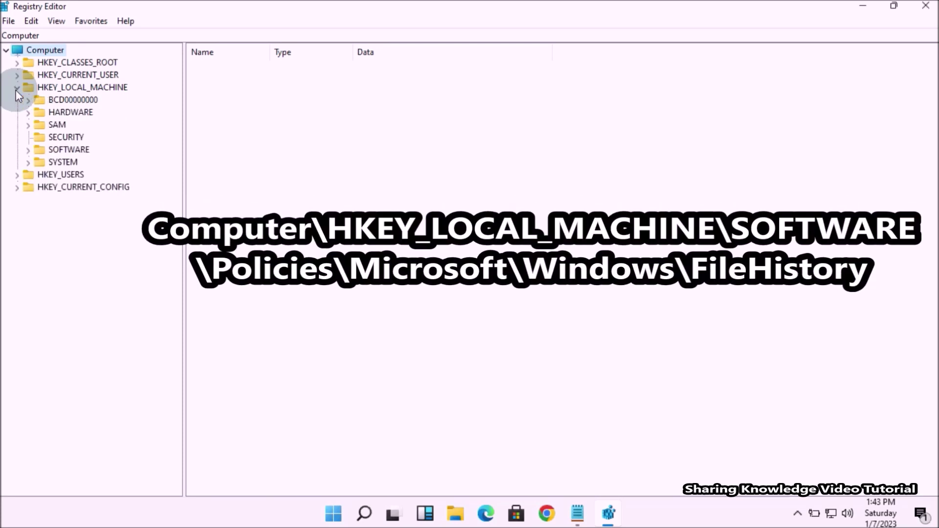
pyautogui.click(28, 151)
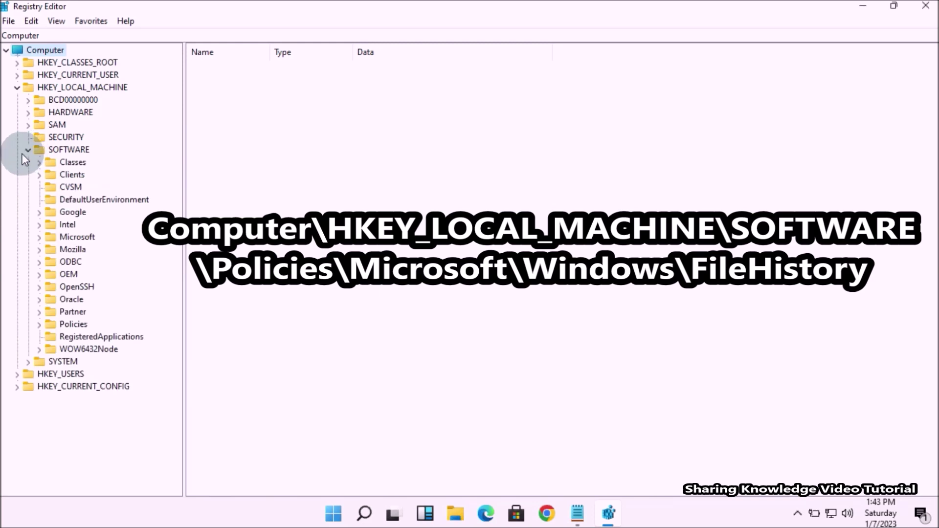
pyautogui.click(40, 325)
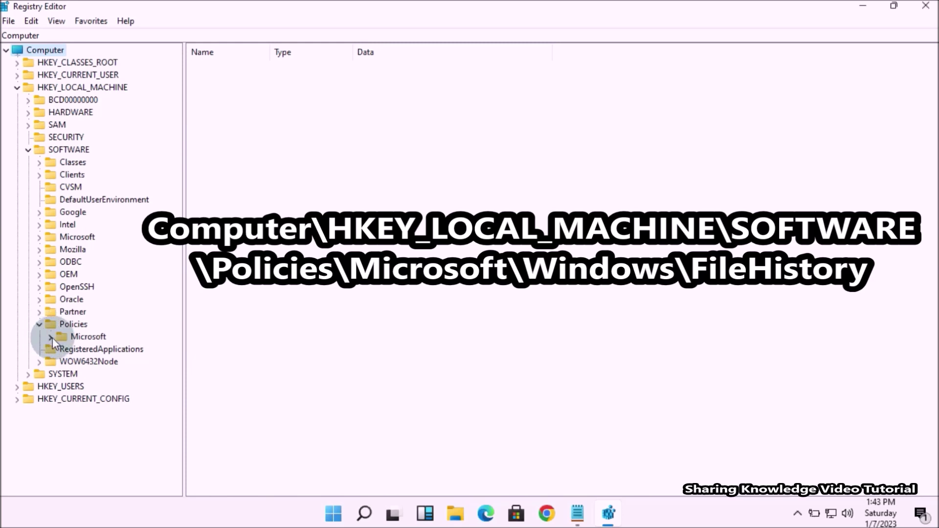
pyautogui.click(51, 338)
pyautogui.scroll(-1, 174, 260)
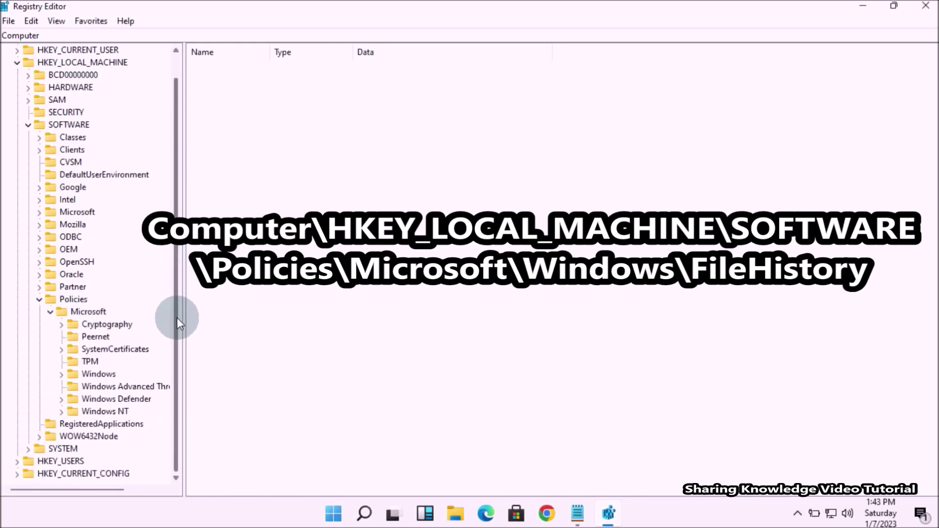
pyautogui.click(63, 375)
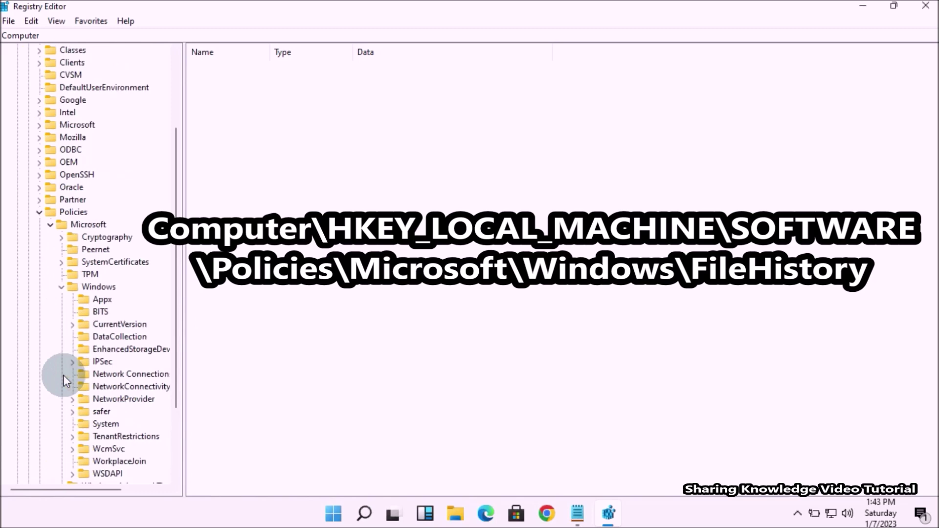
pyautogui.scroll(-1, 177, 348)
pyautogui.scroll(-2, 178, 347)
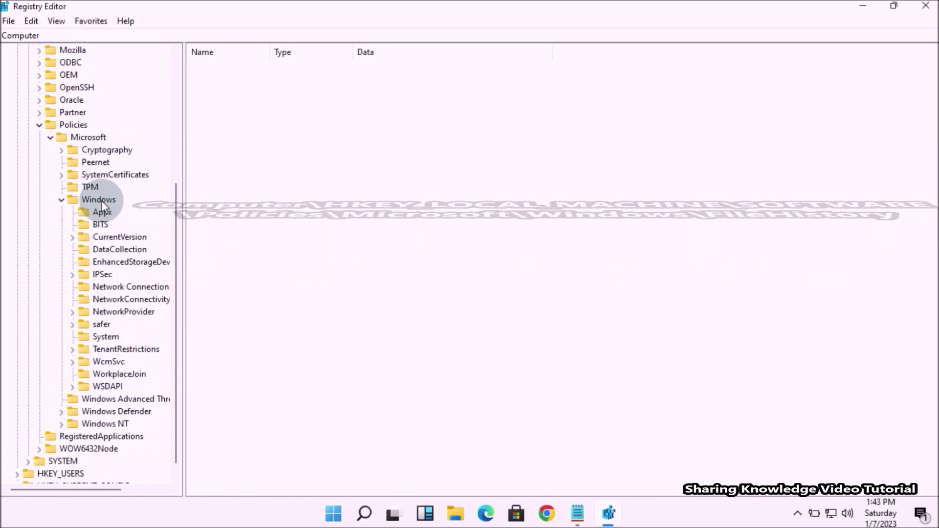
pyautogui.click(97, 200)
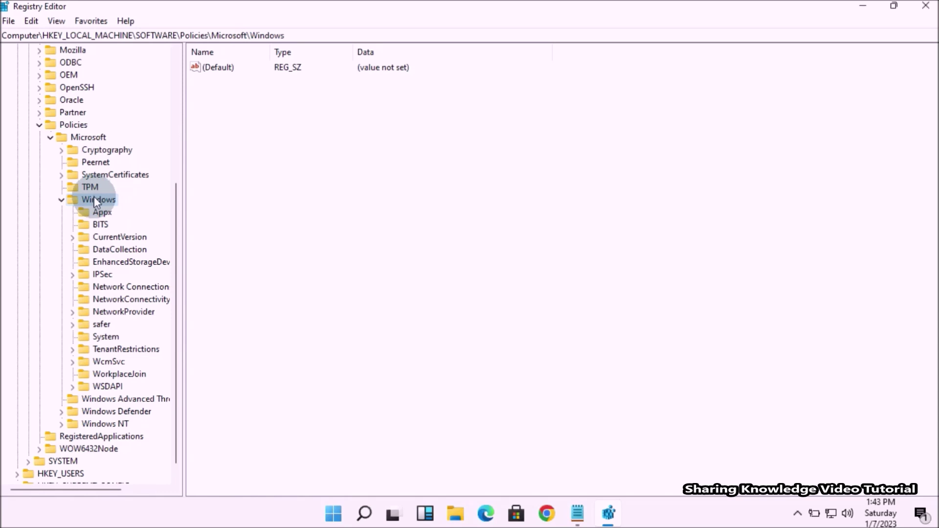
pyautogui.rightClick(95, 202)
# - Create a new key named FileHistory under the Windows key
pyautogui.moveTo(211, 227)
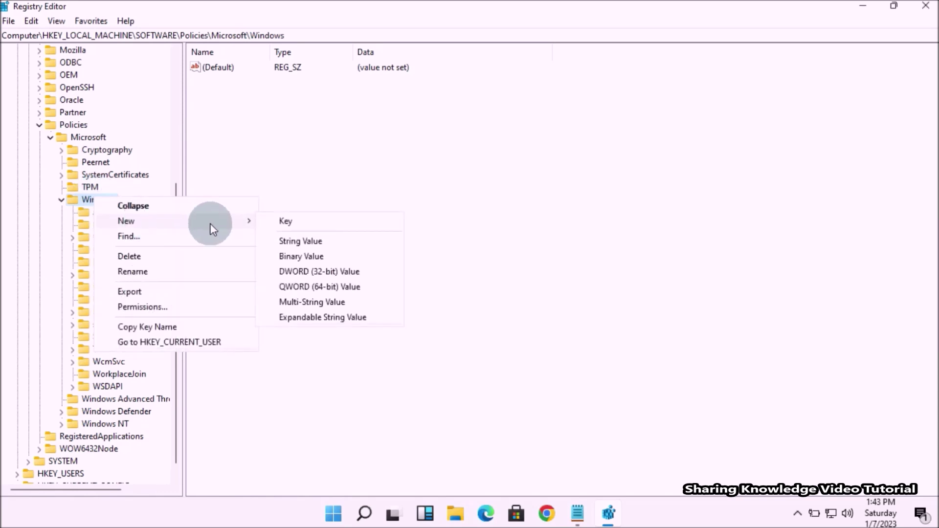
pyautogui.click(287, 225)
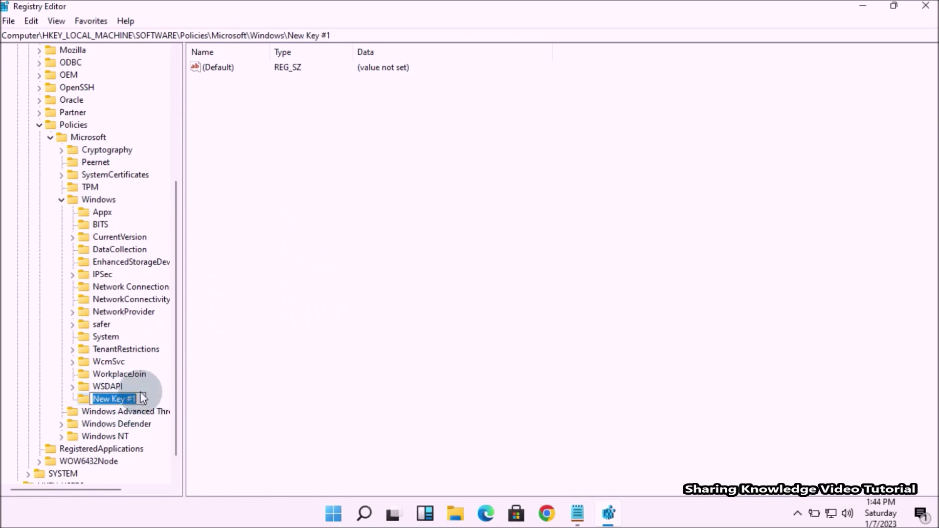
pyautogui.write('FileHistory')
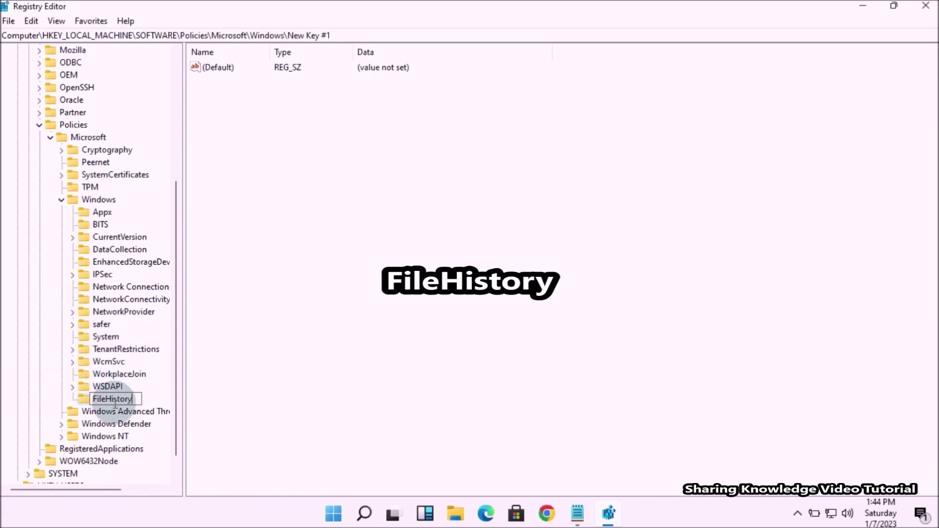
pyautogui.press('Return')
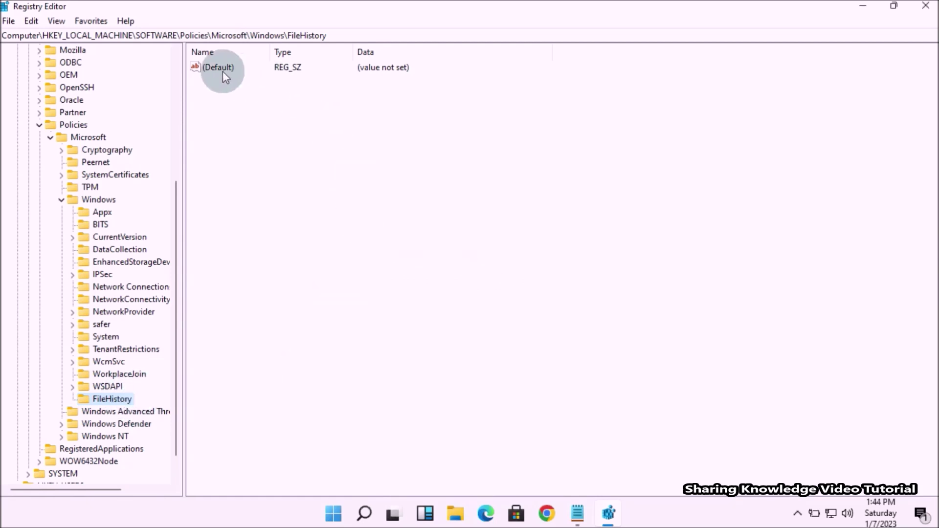
# - Add a DWORD (32-bit) value named Disabled to the FileHistory key
pyautogui.rightClick(298, 136)
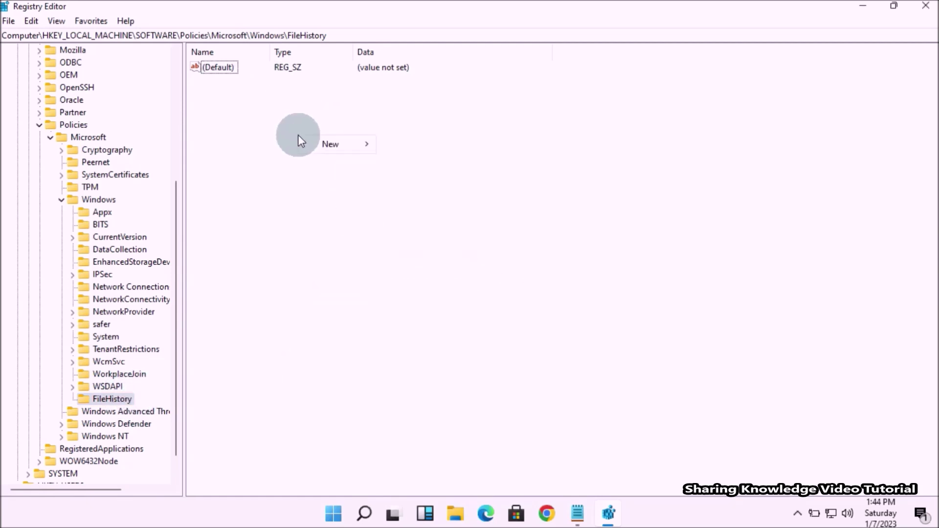
pyautogui.moveTo(355, 143)
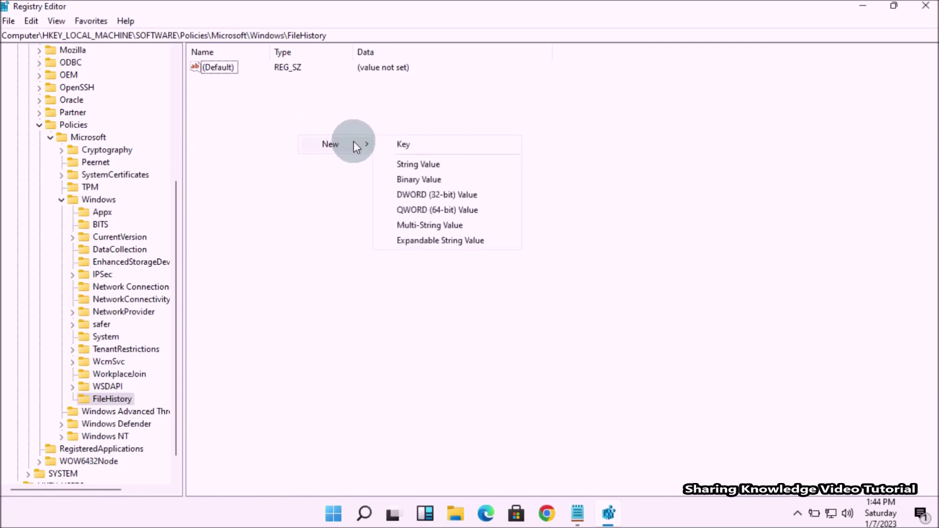
pyautogui.click(441, 194)
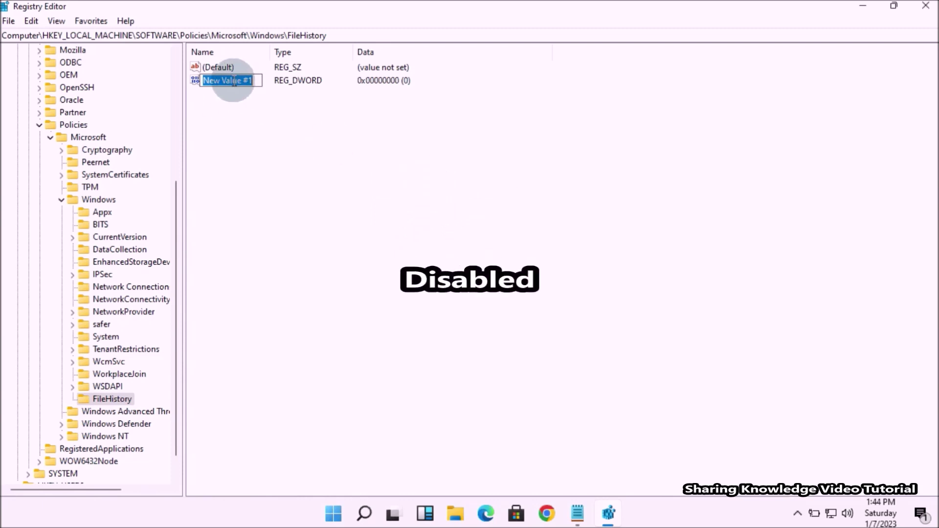
pyautogui.write('Disabled')
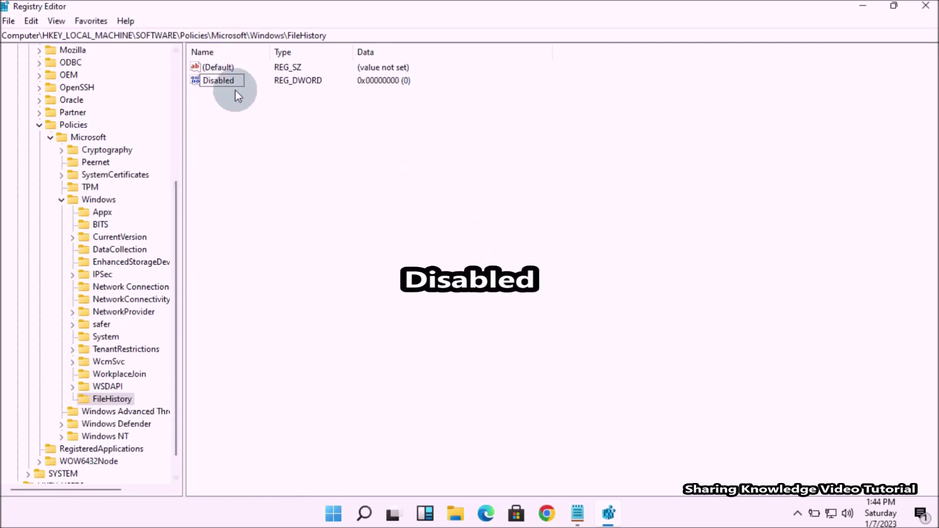
pyautogui.press('Return')
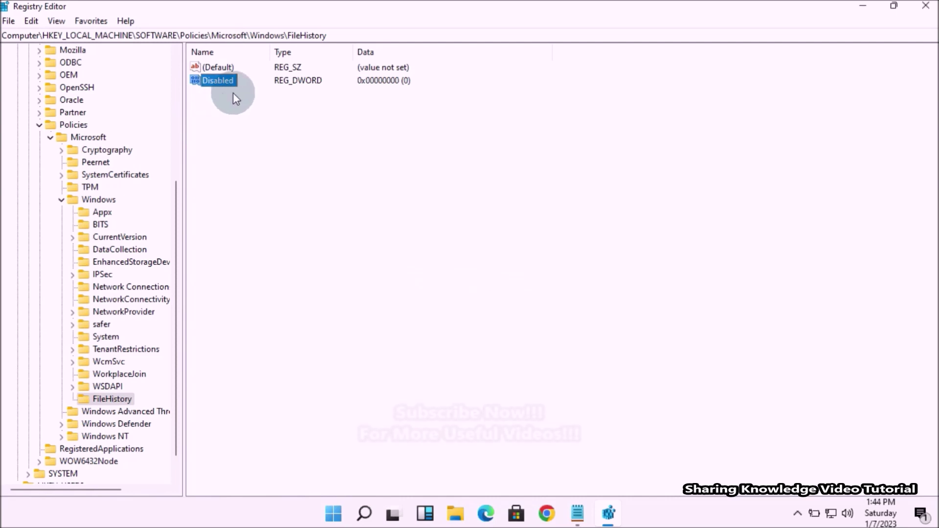
# - Set the Disabled value data to 1
pyautogui.doubleClick(228, 81)
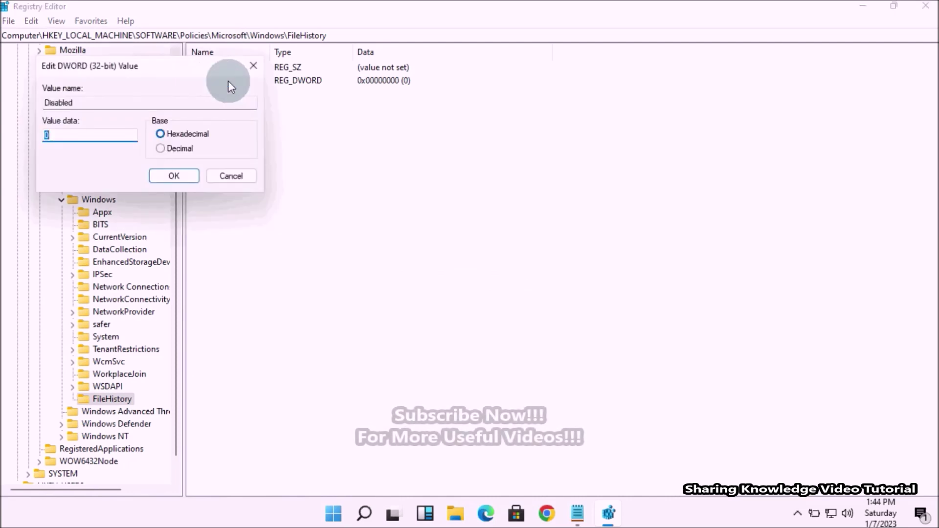
pyautogui.moveTo(287, 145); pyautogui.dragTo(477, 99)
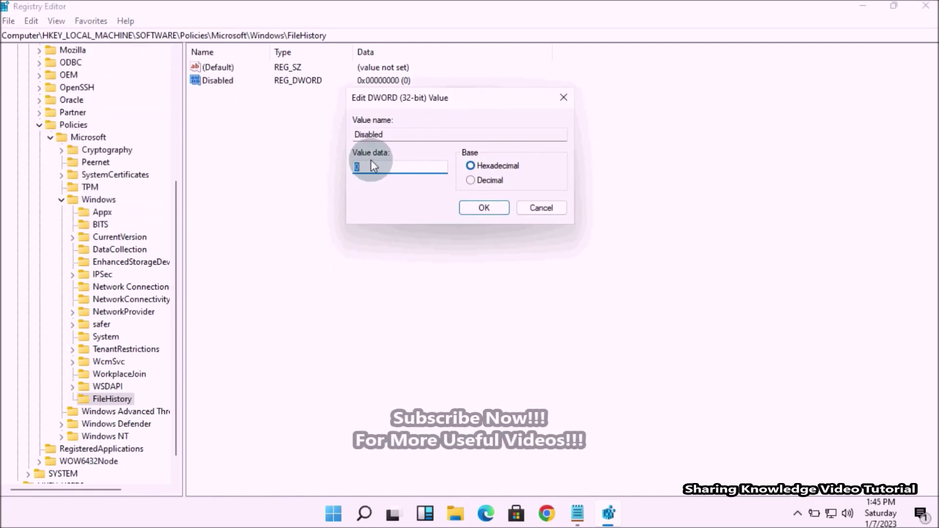
pyautogui.write('1')
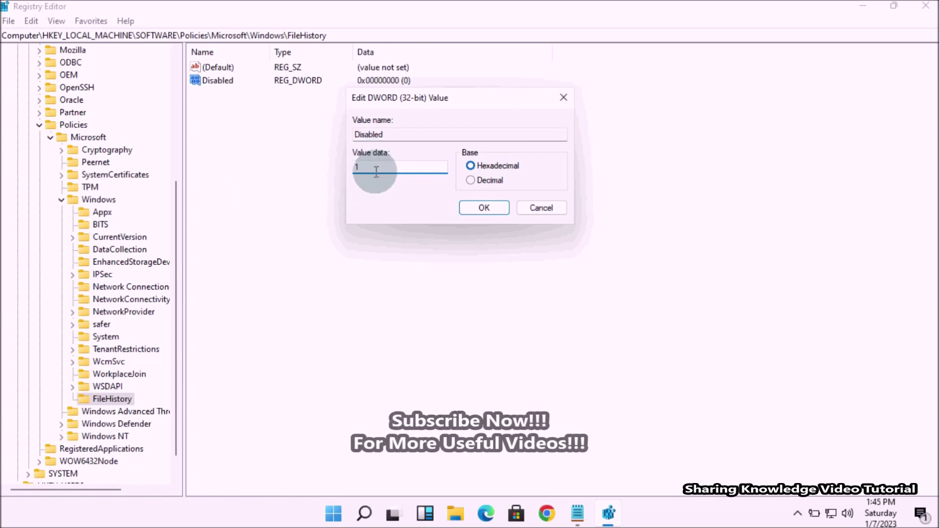
pyautogui.click(483, 208)
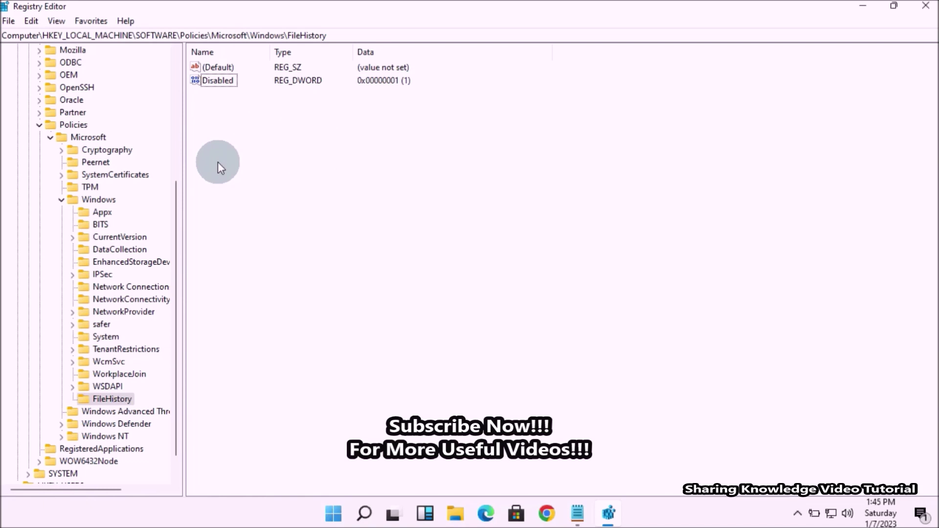
pyautogui.rightClick(111, 397)
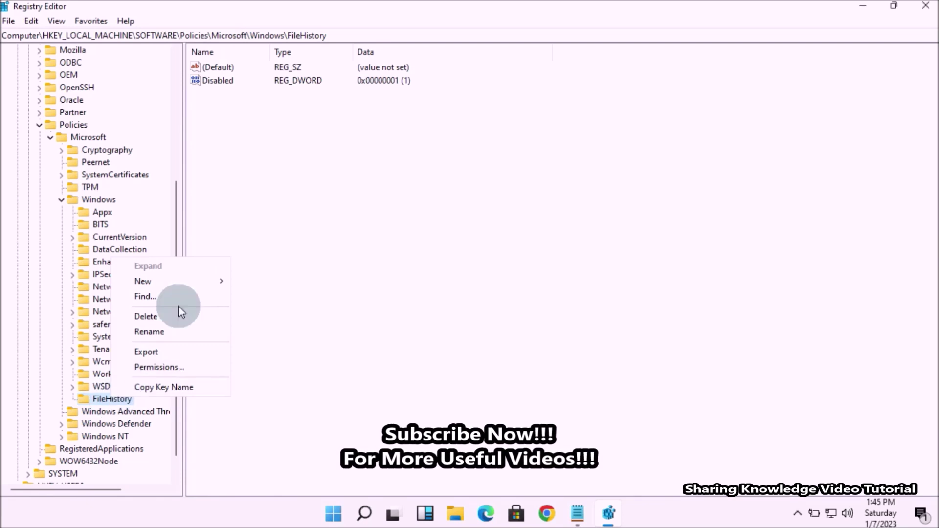
# - Change the Disabled value data to 0
pyautogui.click(319, 242)
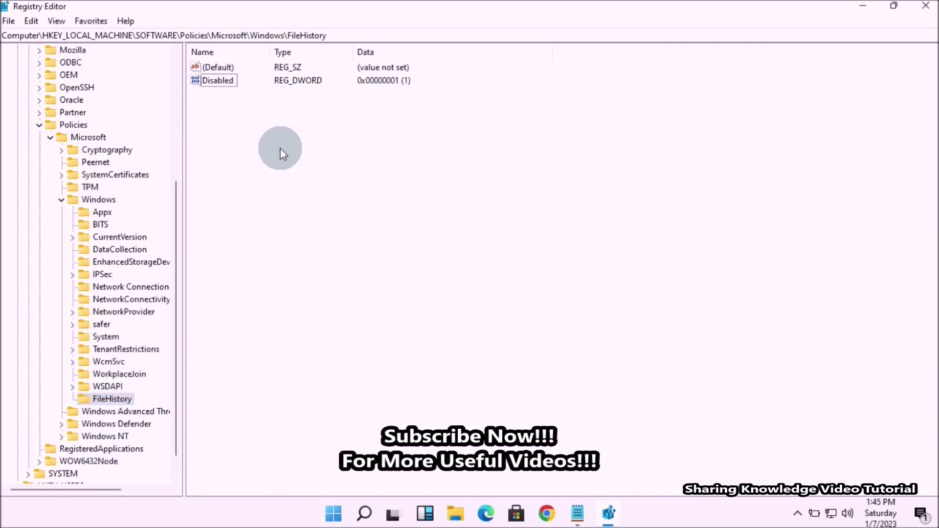
pyautogui.rightClick(230, 81)
pyautogui.click(210, 78)
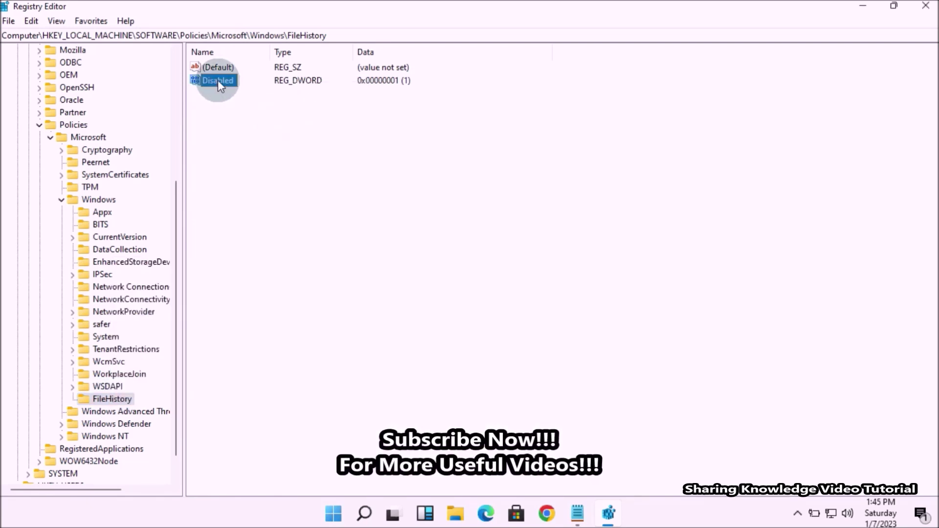
pyautogui.doubleClick(206, 80)
pyautogui.moveTo(198, 73); pyautogui.dragTo(413, 147)
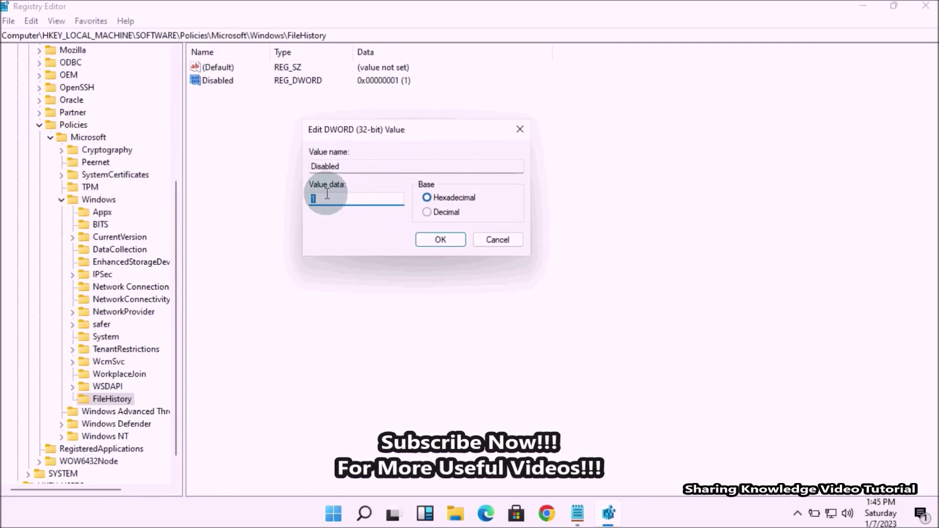
pyautogui.write('0')
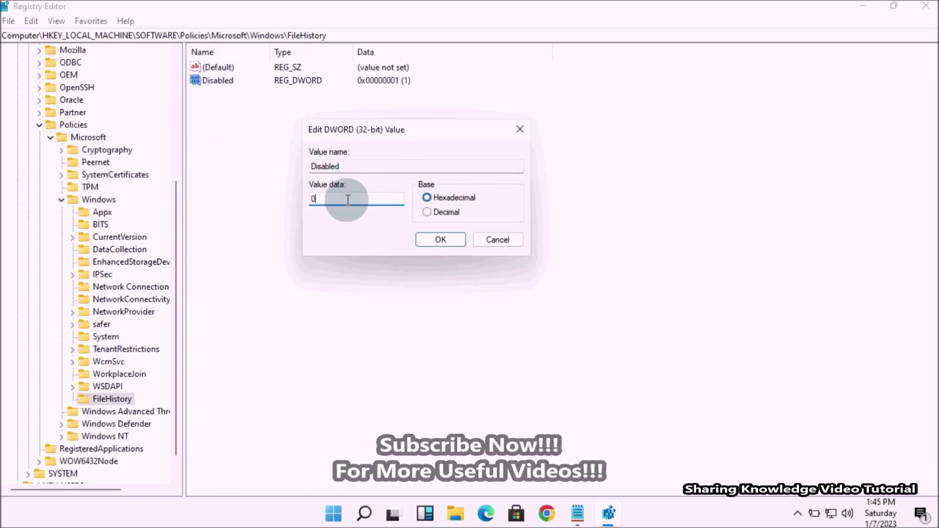
pyautogui.click(441, 239)
# - Collapse the Windows, Microsoft, Policies, SOFTWARE and HKEY_LOCAL_MACHINE keys back to Computer
pyautogui.click(62, 200)
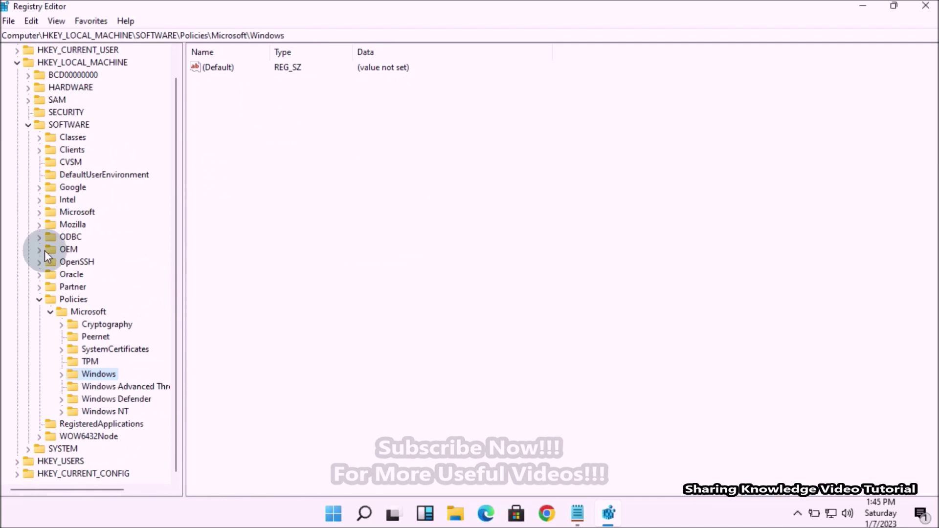
pyautogui.click(51, 310)
pyautogui.click(39, 323)
pyautogui.click(27, 149)
pyautogui.click(17, 87)
pyautogui.click(6, 50)
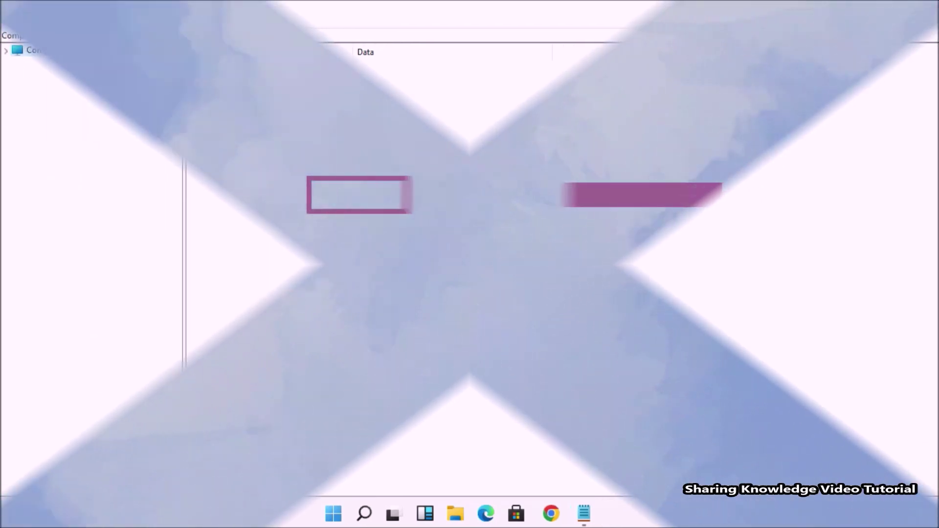